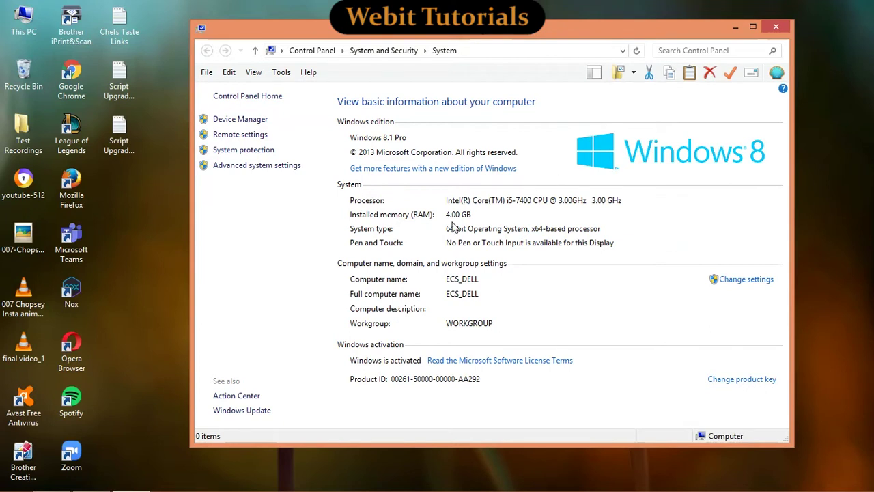
# Minimize the System window, open This PC and examine the free space on the local drives and the user folders.
pyautogui.click(730, 26)
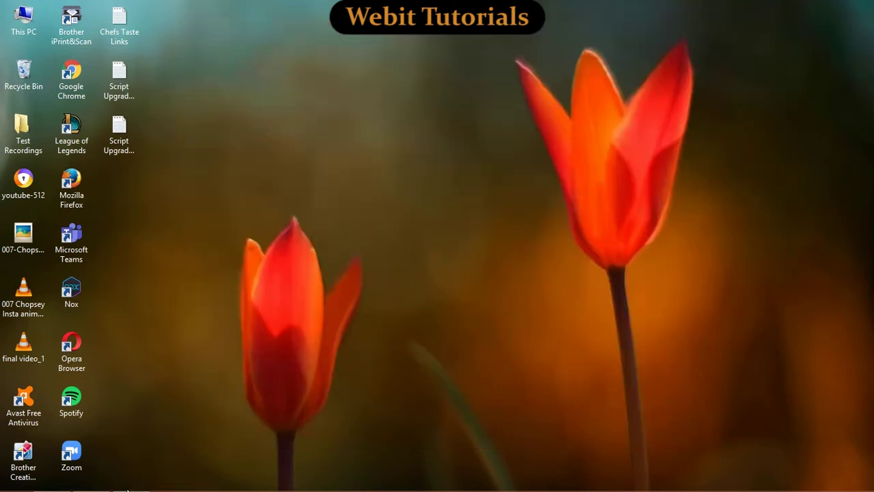
pyautogui.moveTo(131, 478)
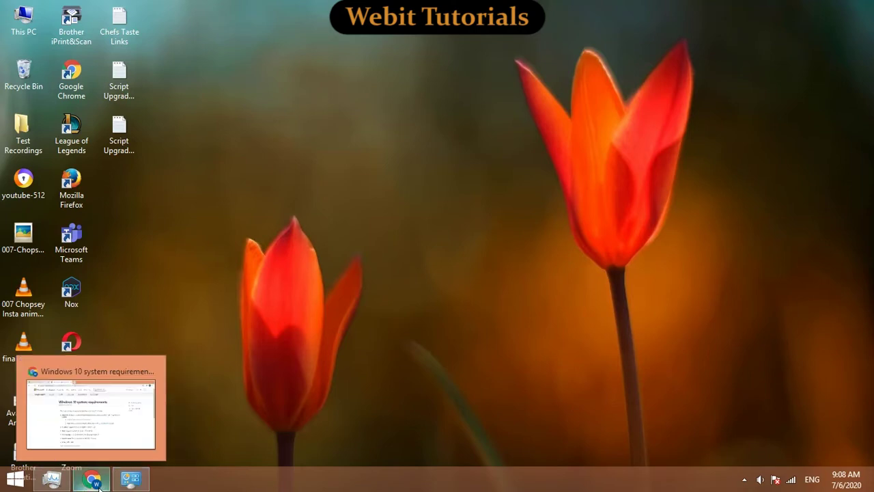
pyautogui.rightClick(38, 24)
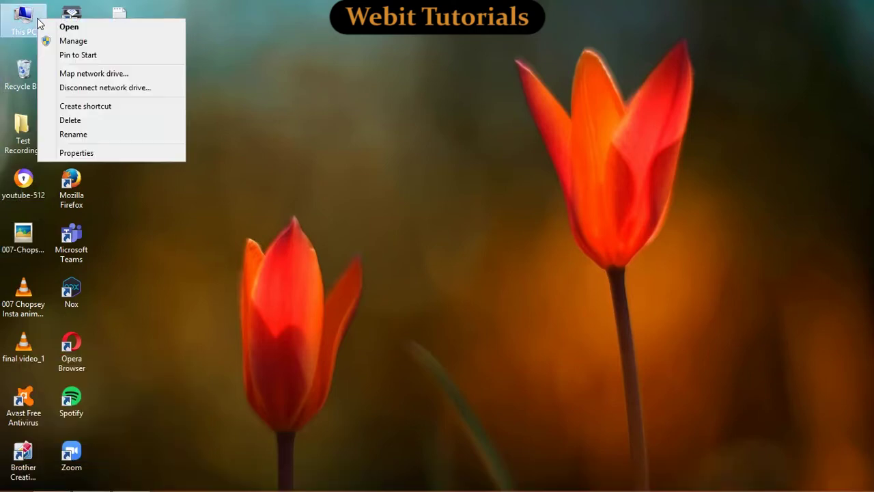
pyautogui.click(42, 27)
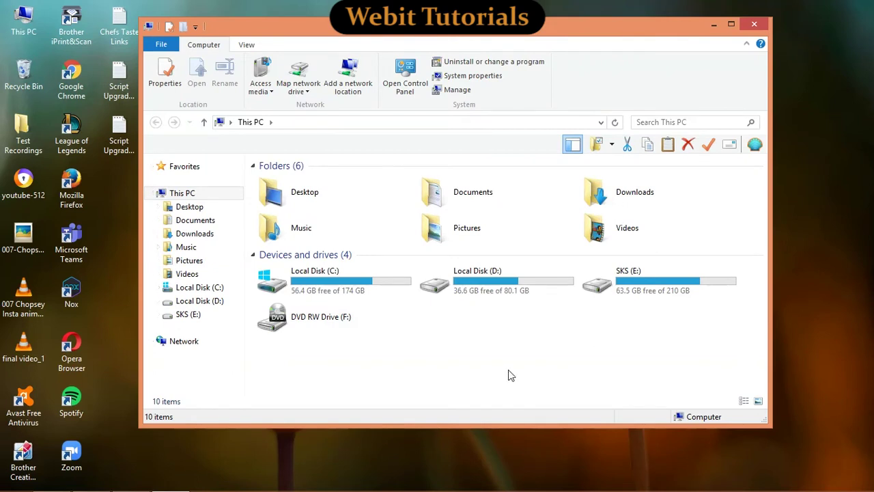
pyautogui.click(369, 292)
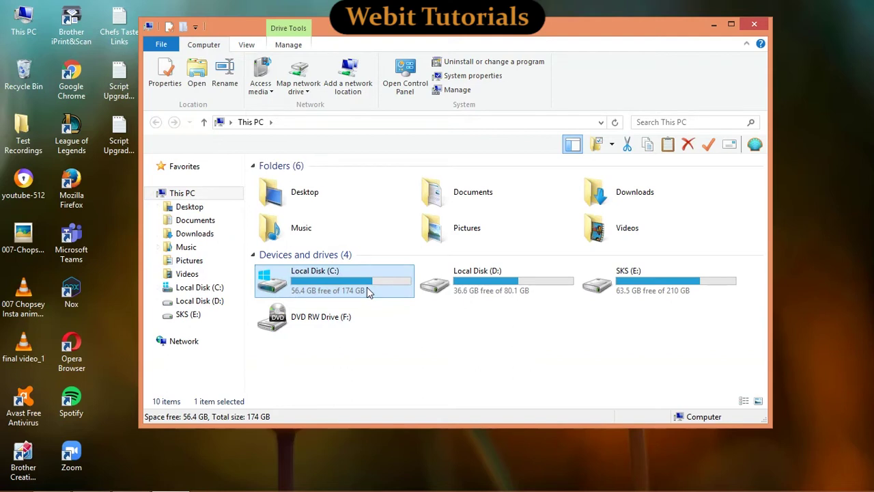
pyautogui.moveTo(526, 339); pyautogui.dragTo(731, 289)
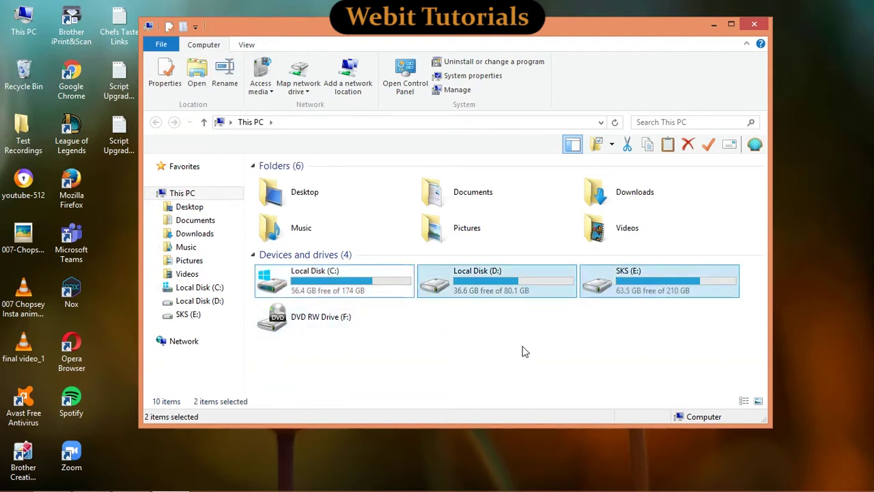
pyautogui.click(524, 351)
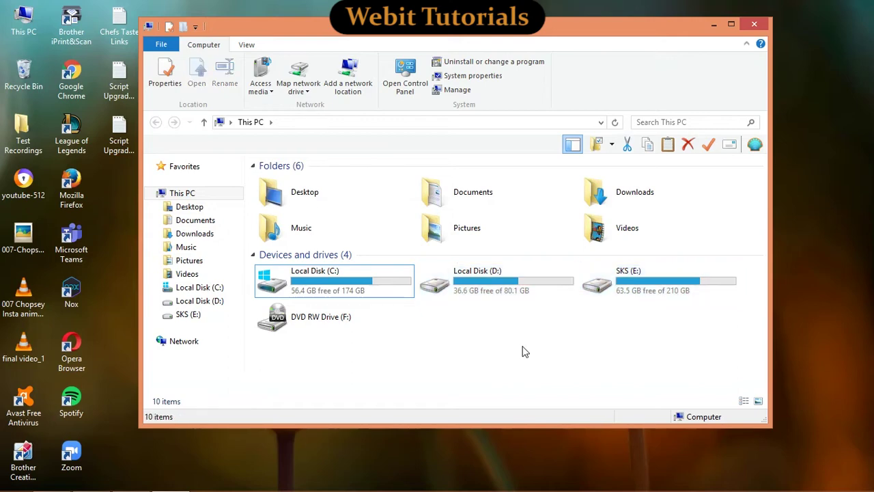
pyautogui.moveTo(756, 186); pyautogui.dragTo(328, 230)
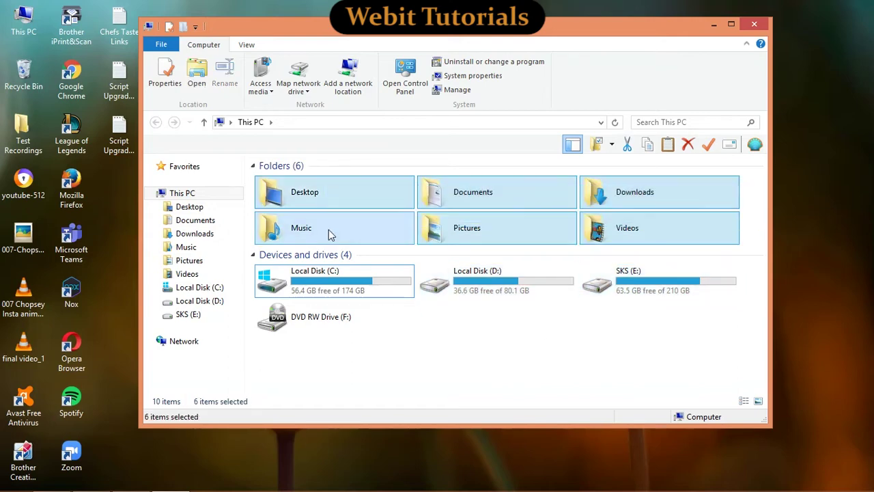
pyautogui.click(470, 359)
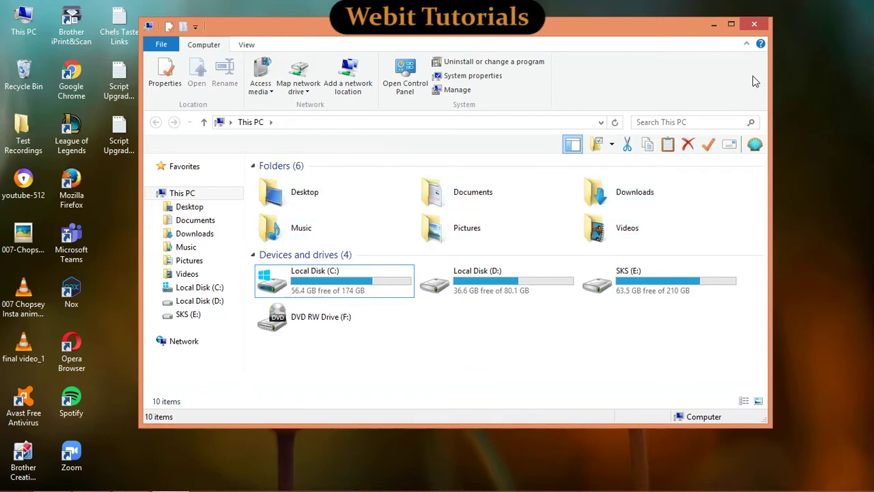
pyautogui.click(713, 24)
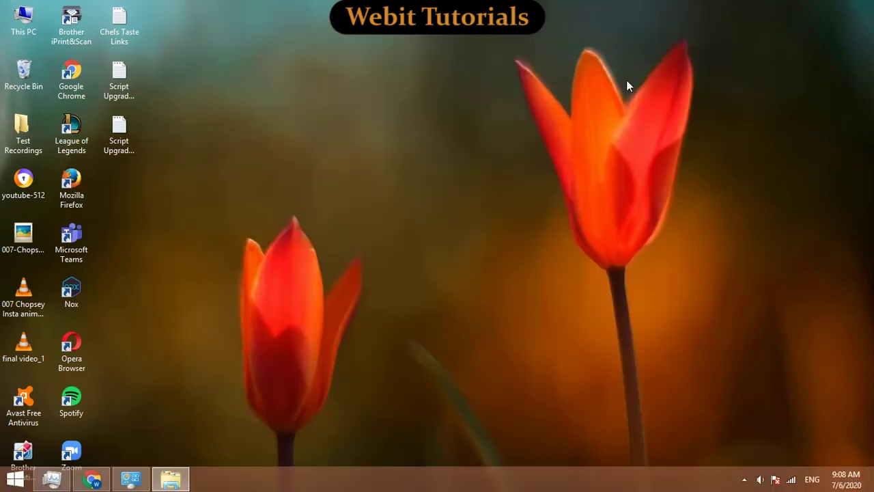
# Switch to Chrome's Download Windows 10 page, decline the Microsoft News extension offer and download the media creation tool.
pyautogui.click(91, 482)
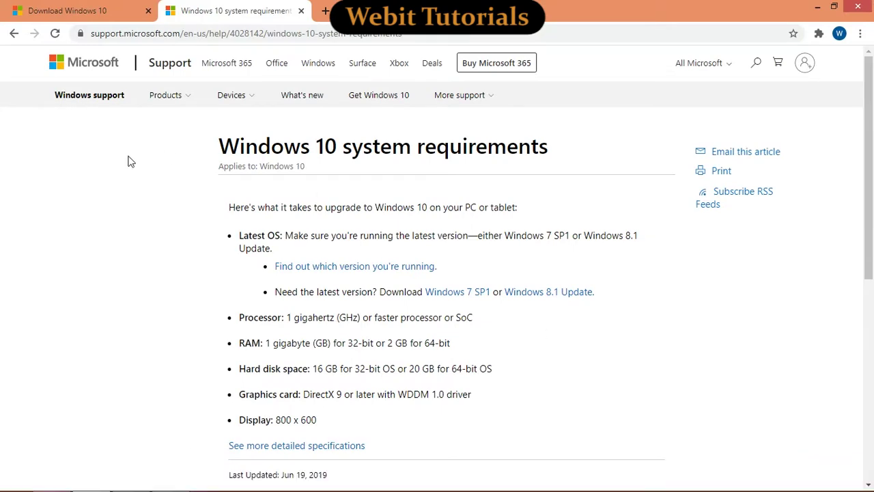
pyautogui.click(98, 9)
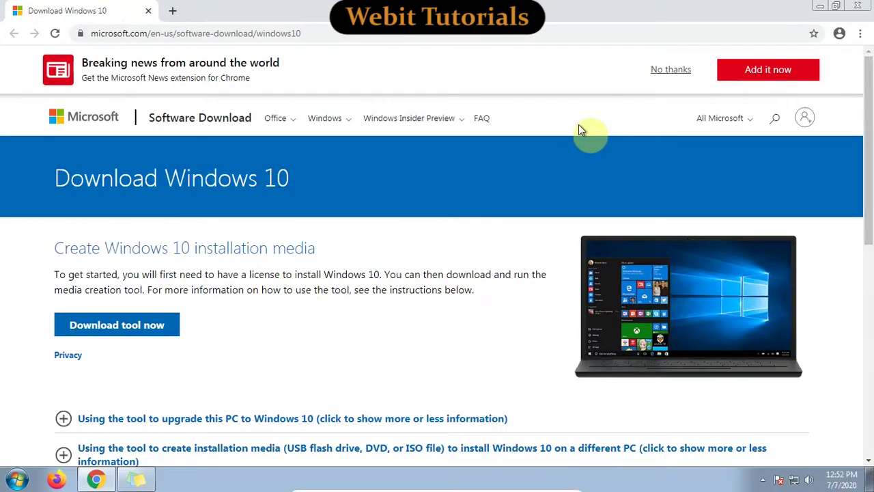
pyautogui.click(654, 75)
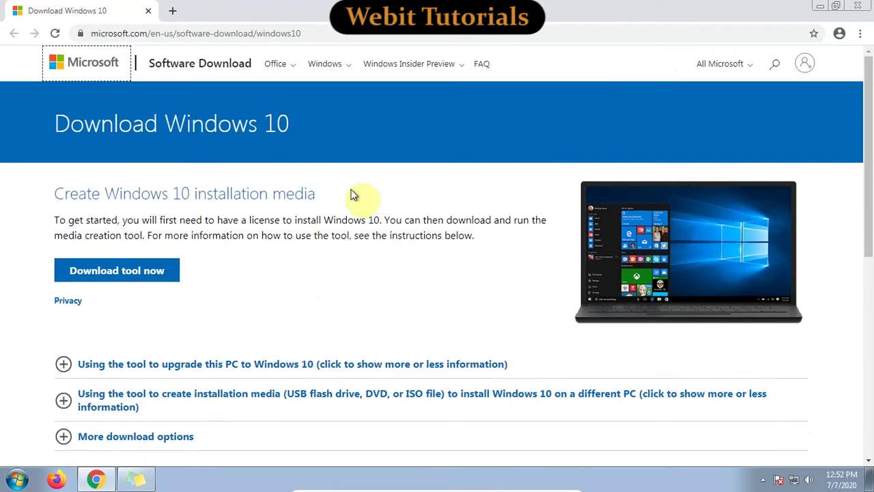
pyautogui.click(84, 277)
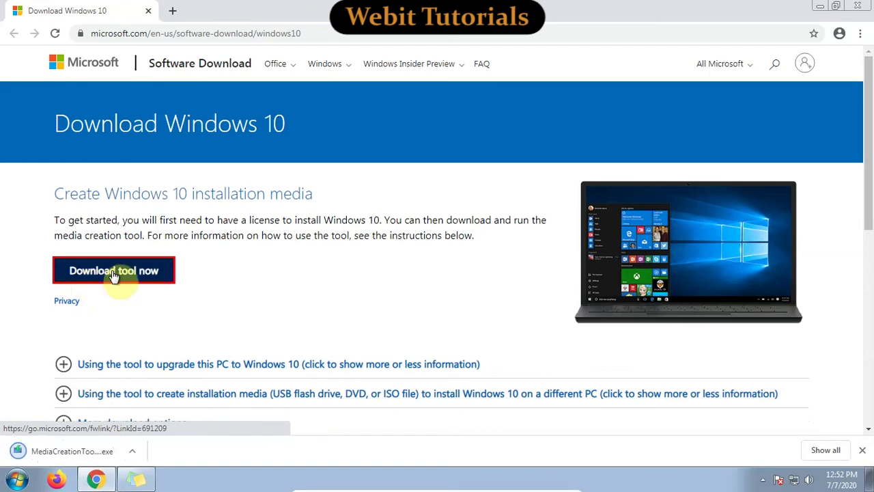
# Run the downloaded MediaCreationTool2004 from its folder, allow it to make changes and proceed to the setup's choice of action.
pyautogui.click(131, 455)
pyautogui.click(168, 409)
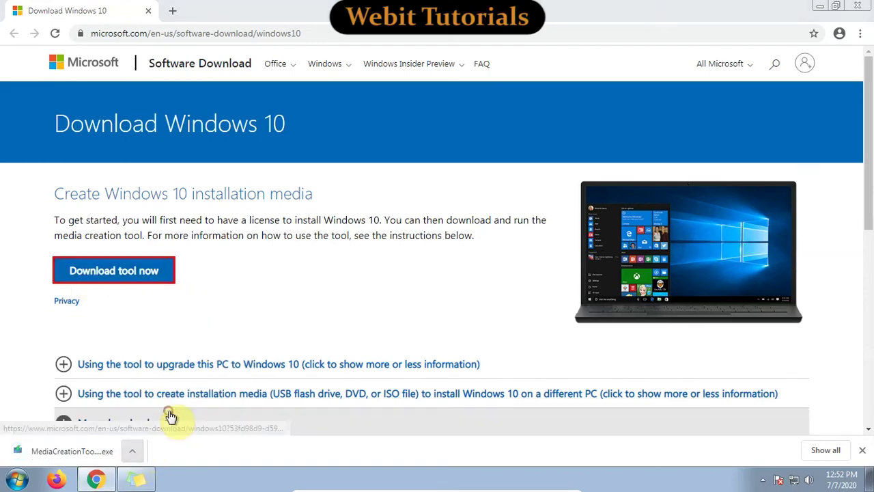
pyautogui.click(857, 8)
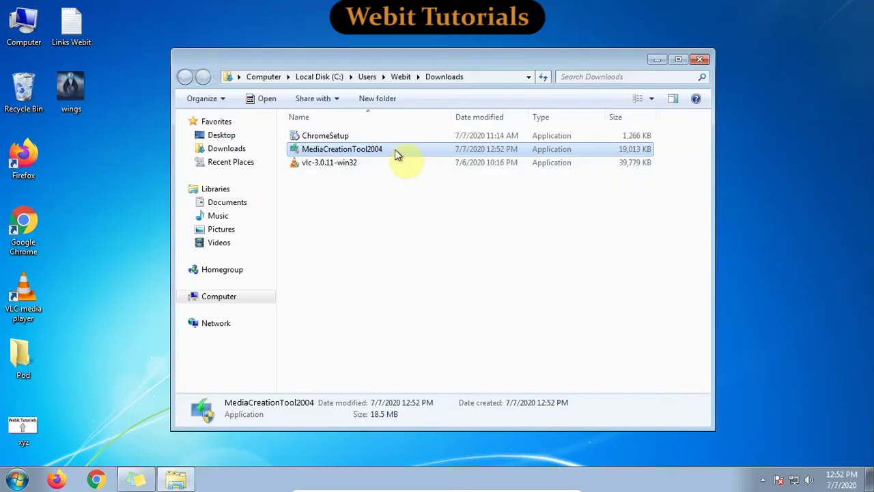
pyautogui.doubleClick(396, 151)
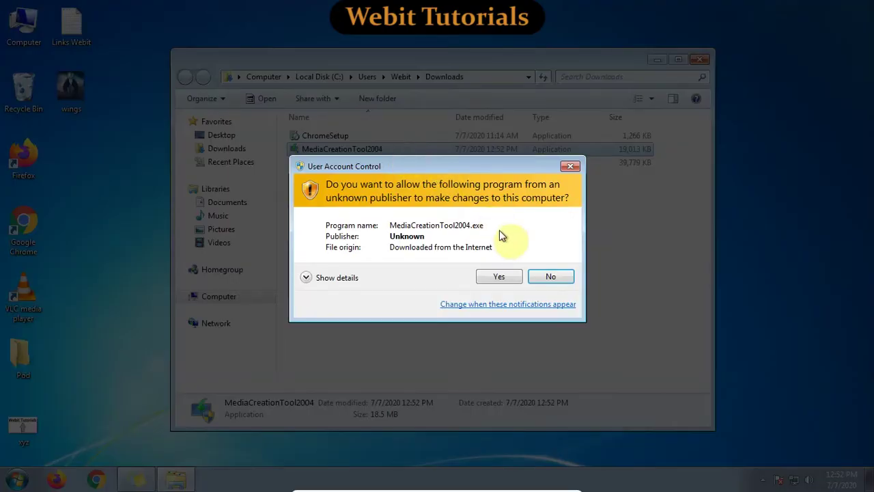
pyautogui.click(498, 277)
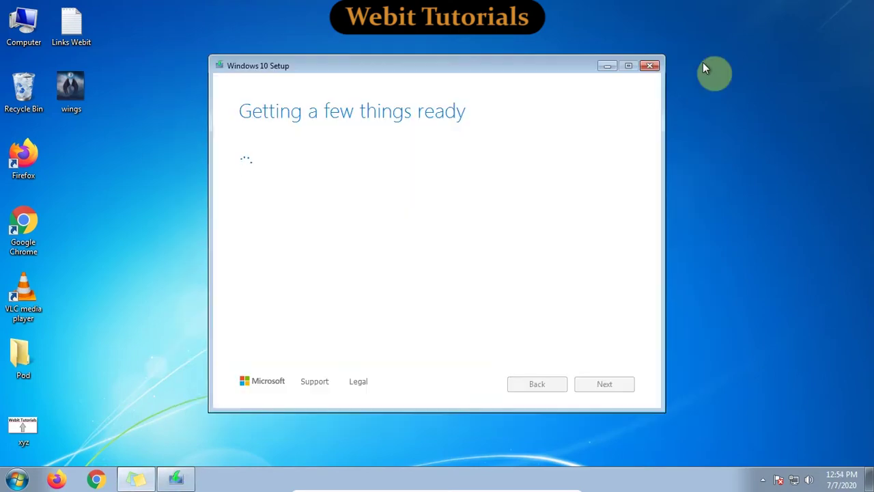
pyautogui.click(605, 384)
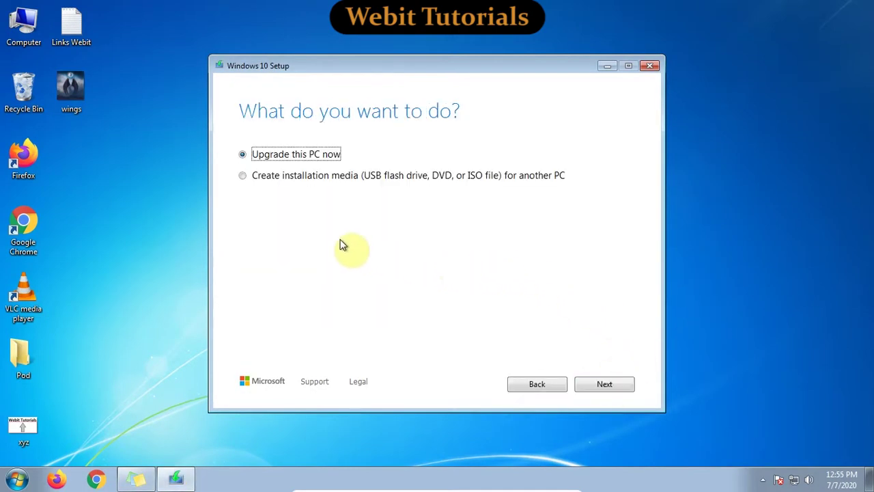
# Choose "Upgrade this PC now" over creating installation media in Windows 10 Setup and continue.
pyautogui.click(259, 157)
pyautogui.click(283, 176)
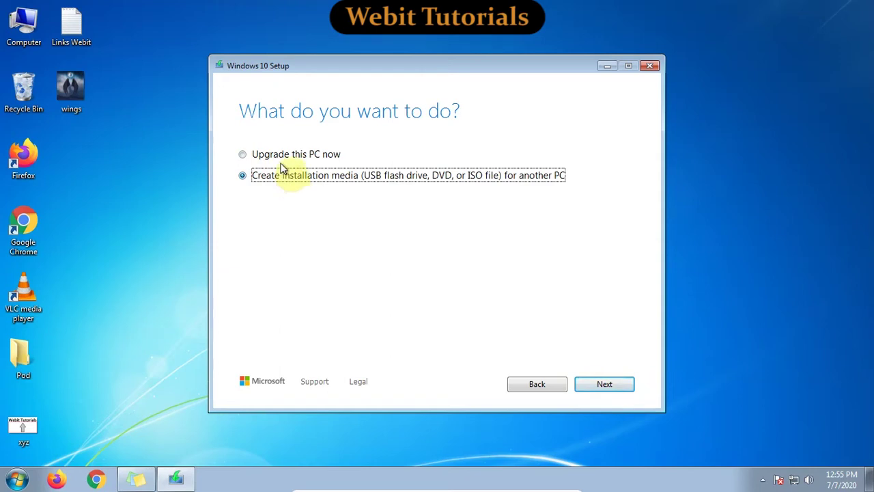
pyautogui.click(281, 156)
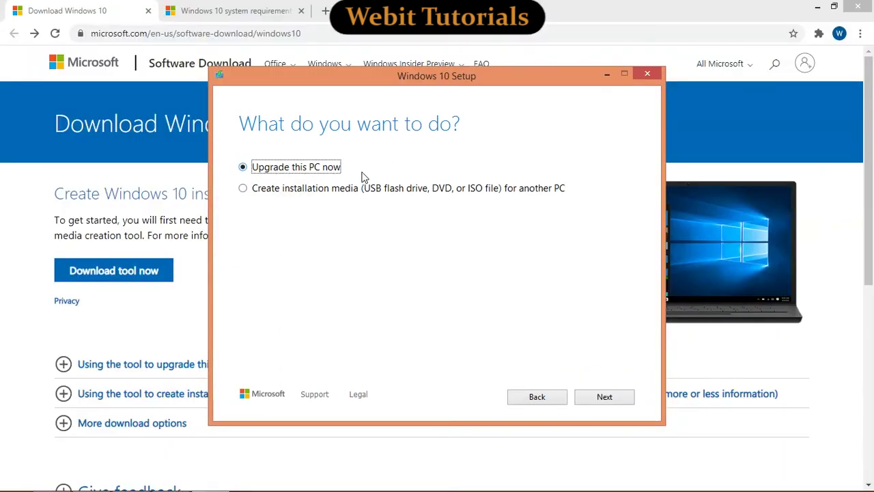
pyautogui.click(243, 190)
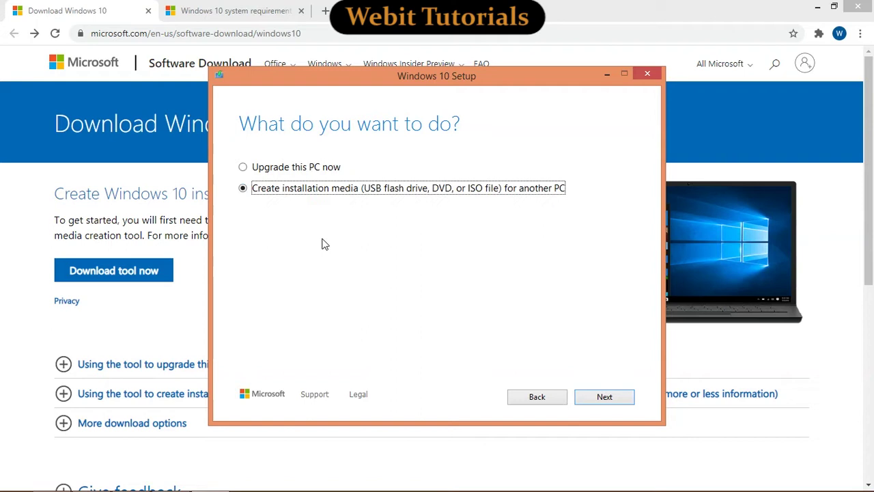
pyautogui.click(279, 156)
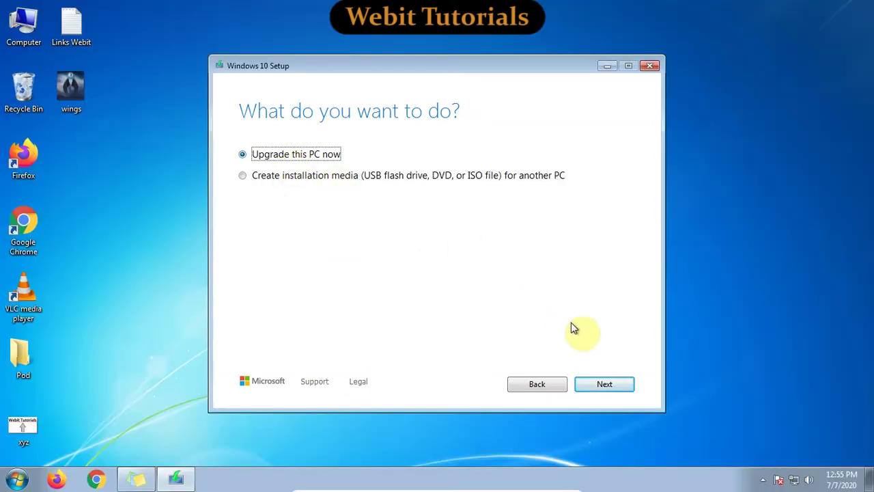
pyautogui.click(604, 385)
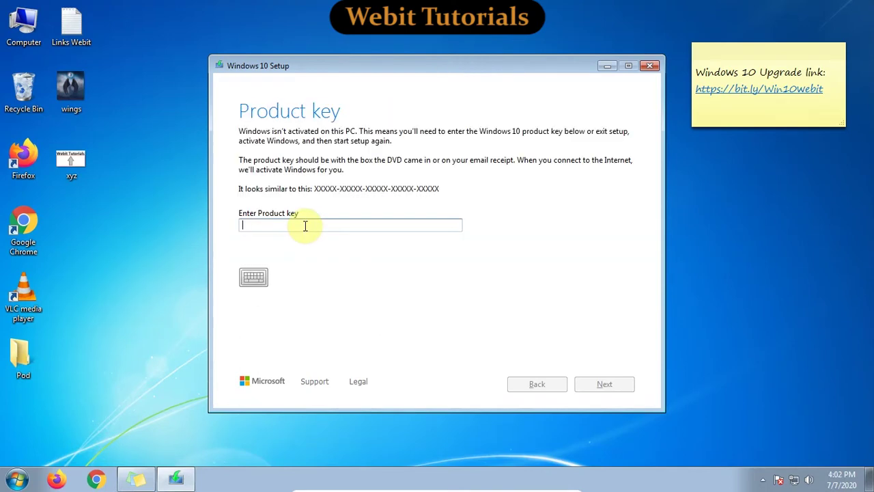
# Enter the Windows 10 product key in the setup and continue.
pyautogui.write('V')
pyautogui.write('K')
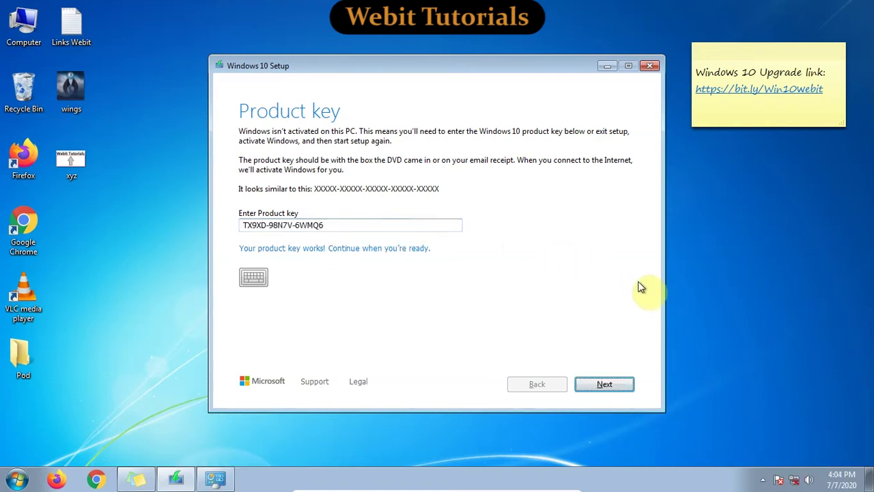
pyautogui.click(604, 384)
# Proceed through the setup with "Keep personal files only" and start installing Windows 10 Home.
pyautogui.click(629, 387)
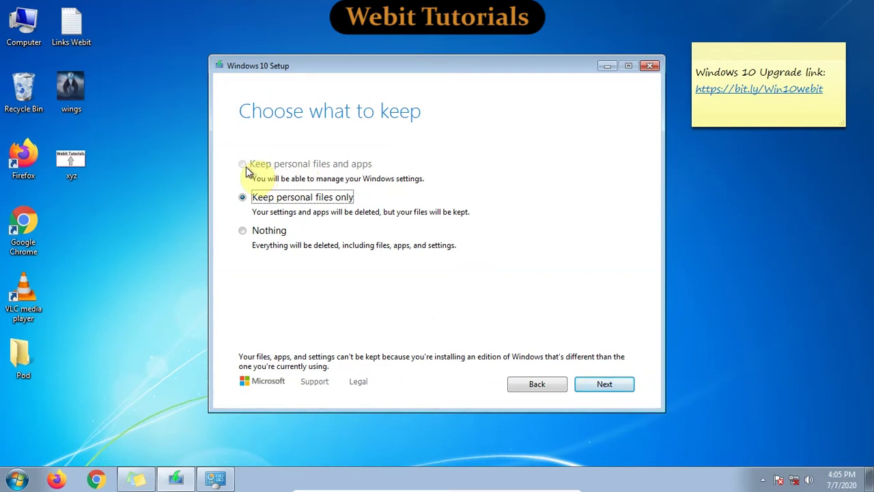
pyautogui.click(599, 386)
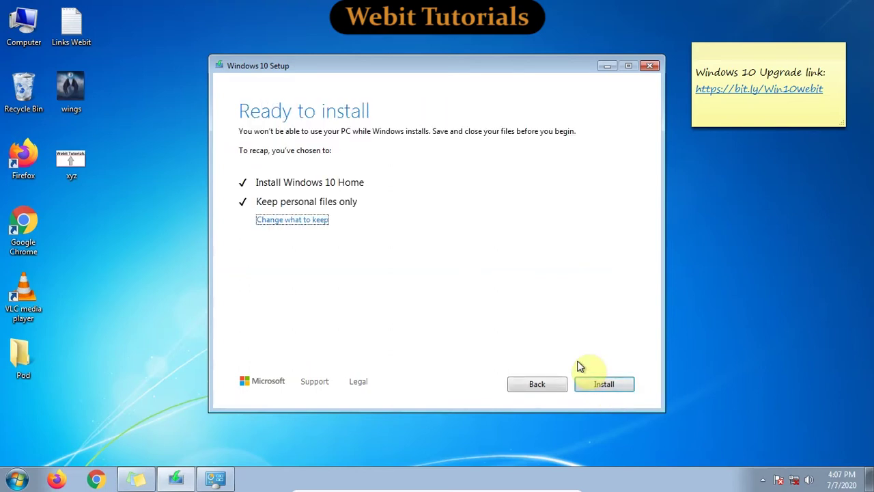
pyautogui.click(599, 383)
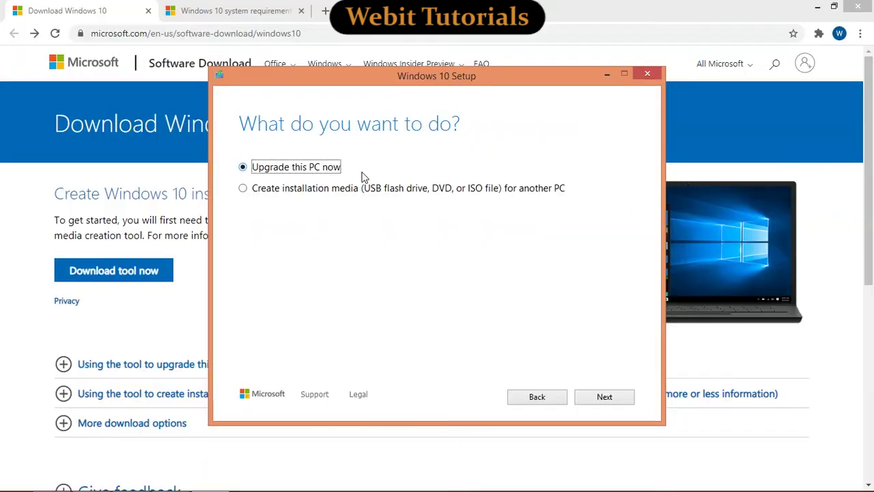
# Choose to create installation media for another PC and continue to the language, architecture and edition options.
pyautogui.click(243, 188)
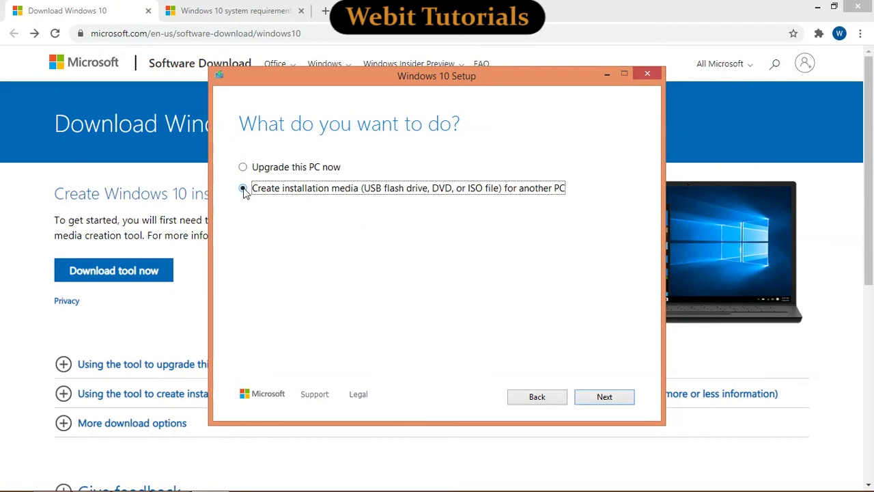
pyautogui.click(605, 397)
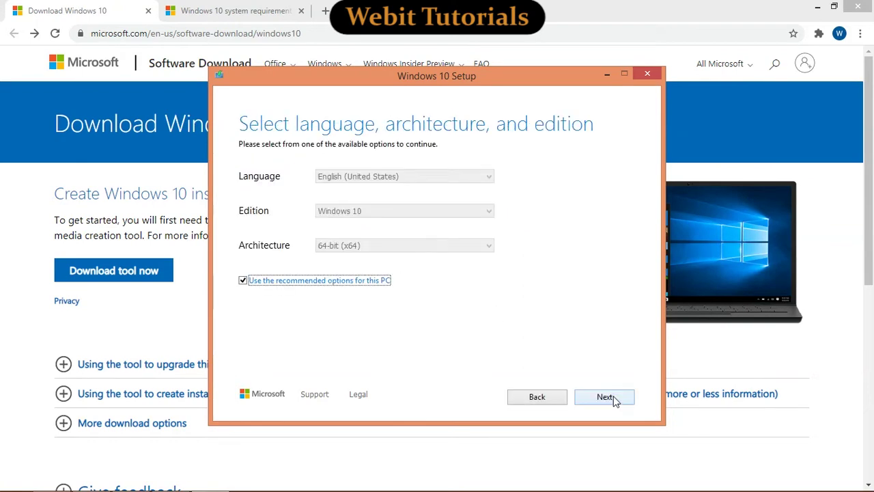
# Try the 32-bit (x86) and Both architectures without the recommended options, and re-enable the recommended options for this PC.
pyautogui.click(275, 287)
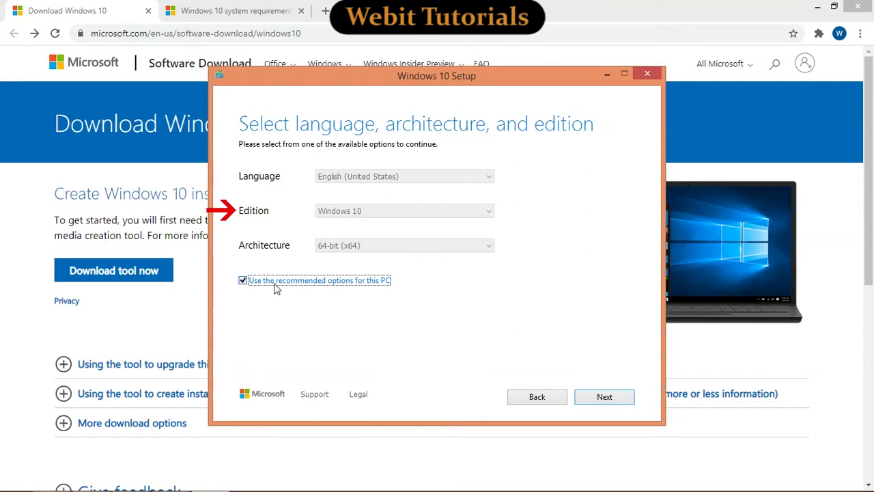
pyautogui.click(489, 246)
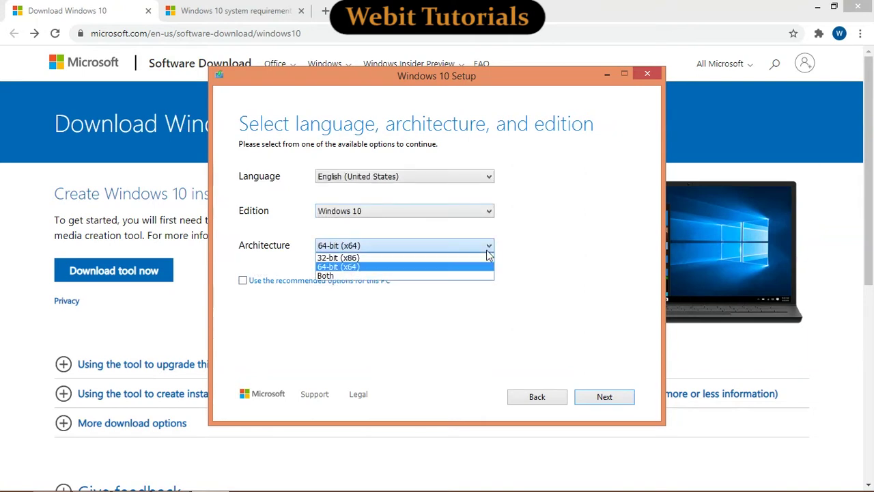
pyautogui.click(467, 259)
pyautogui.click(468, 247)
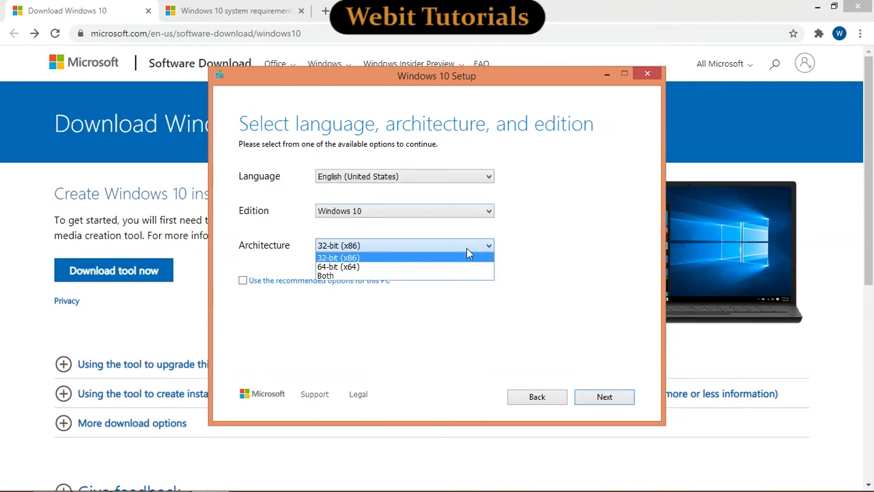
pyautogui.click(440, 276)
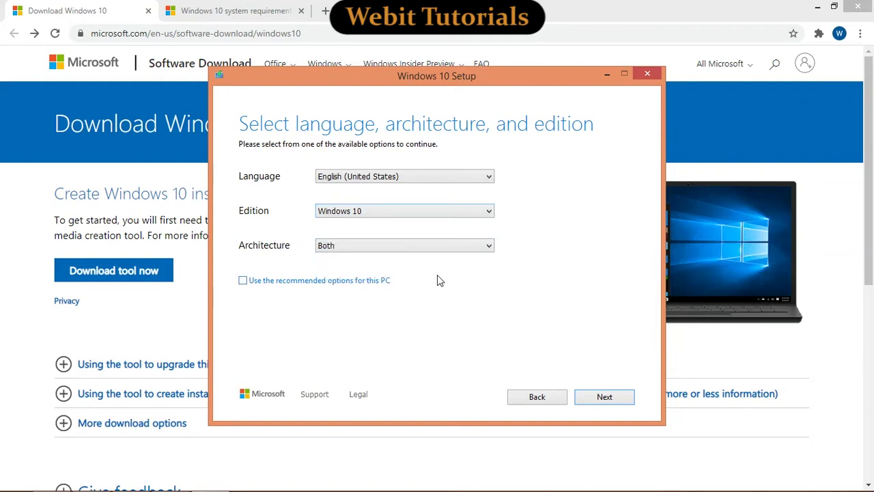
pyautogui.click(243, 281)
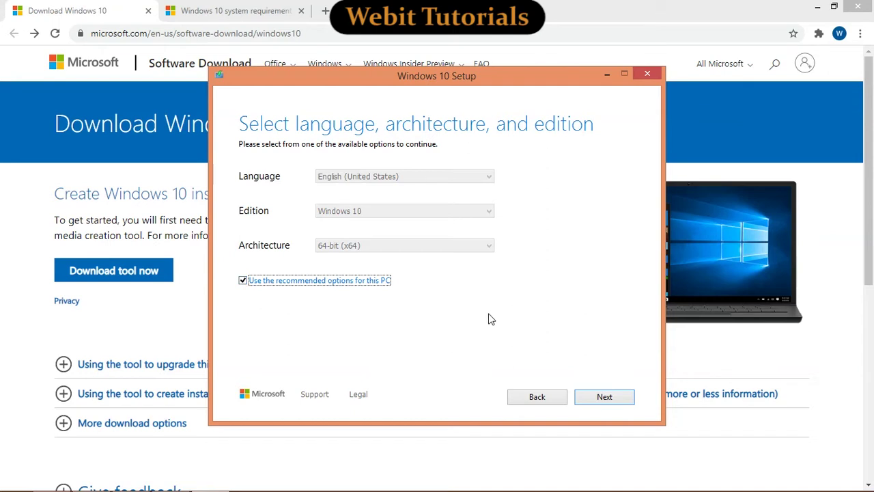
# Continue with the recommended options, compare the ISO file choice, and choose USB flash drive as the installation media.
pyautogui.click(603, 398)
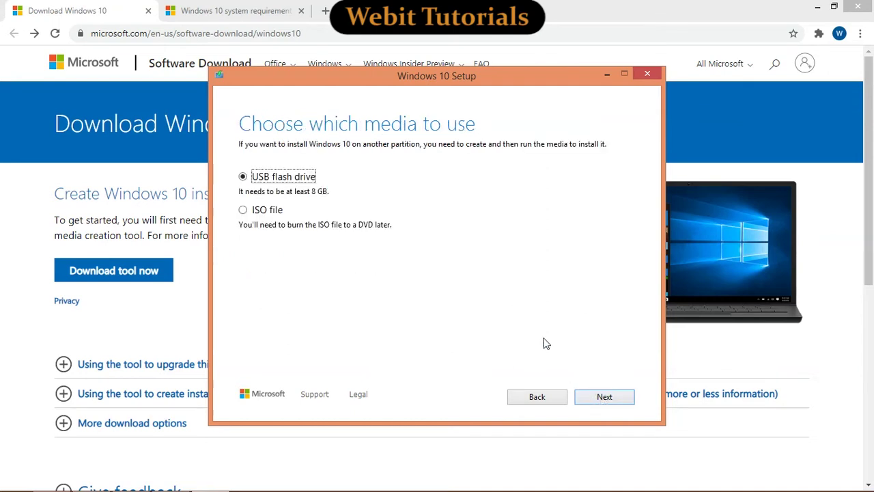
pyautogui.click(283, 181)
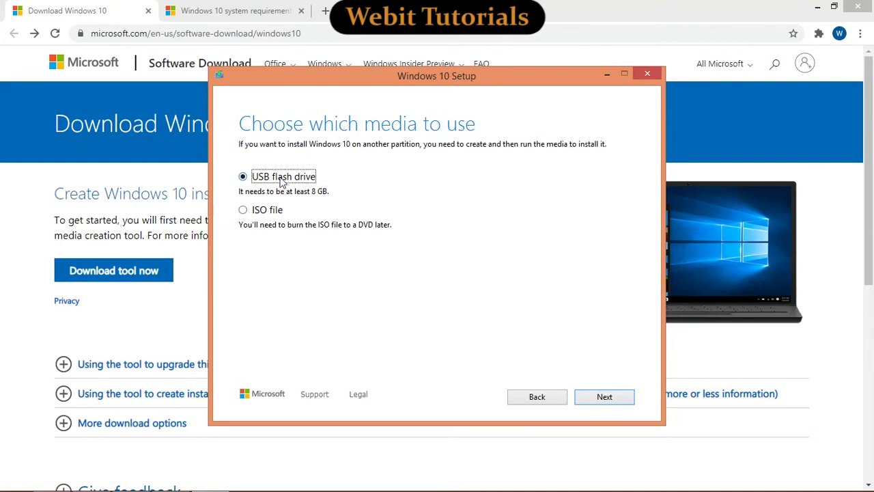
pyautogui.click(272, 212)
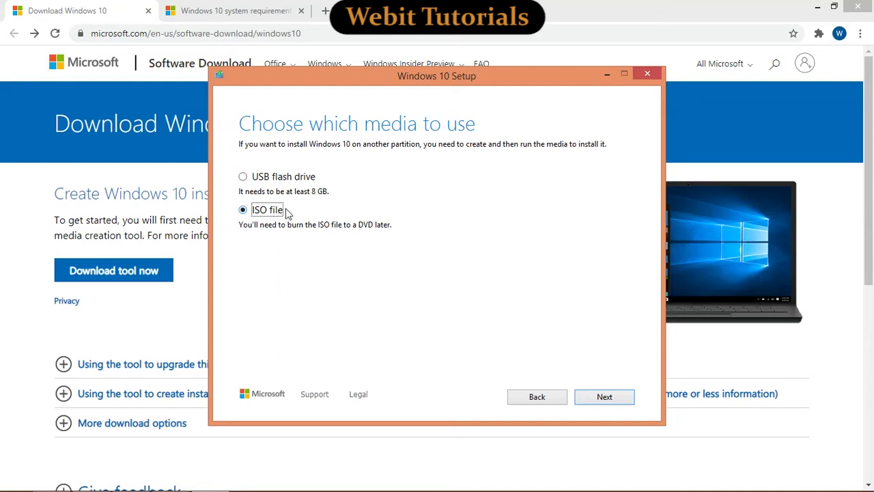
pyautogui.click(303, 182)
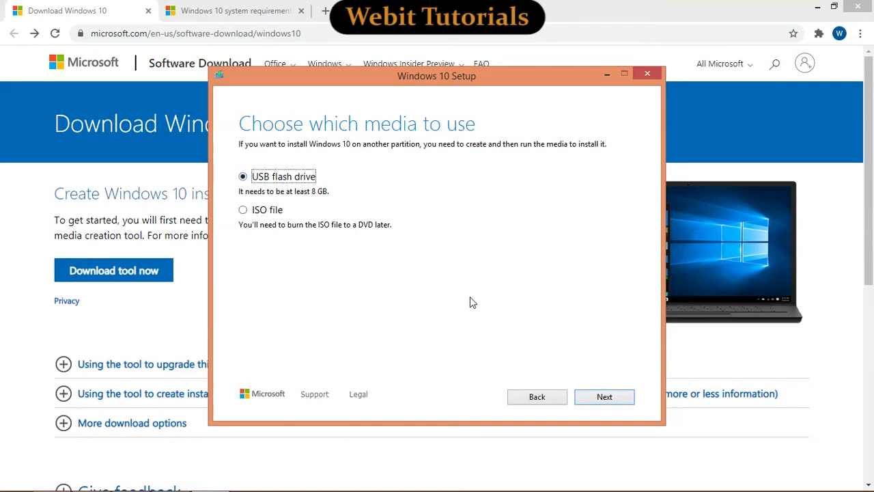
pyautogui.click(590, 401)
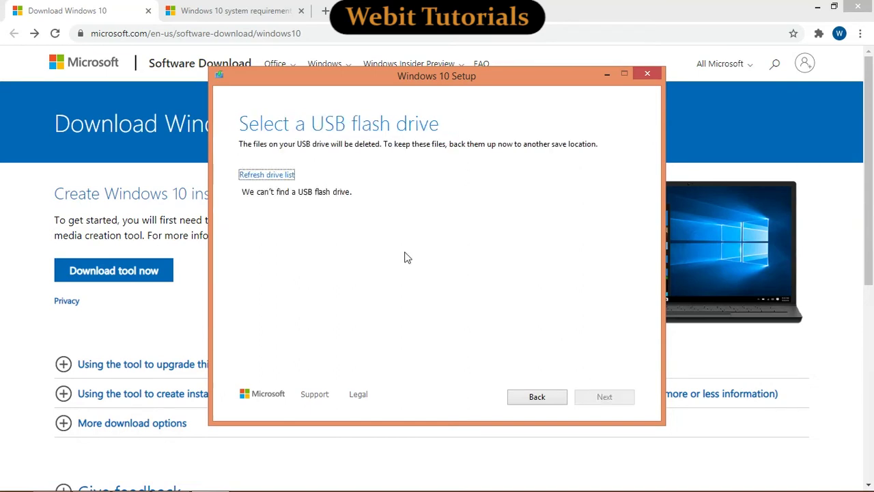
# Check the removable drive in File Explorer, refresh the setup's drive list, and create the installation media on drive G:.
pyautogui.click(190, 480)
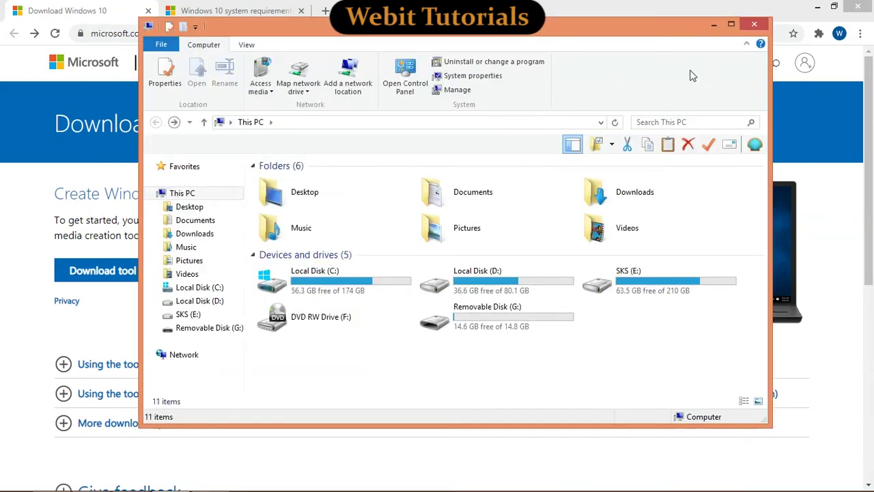
pyautogui.click(713, 25)
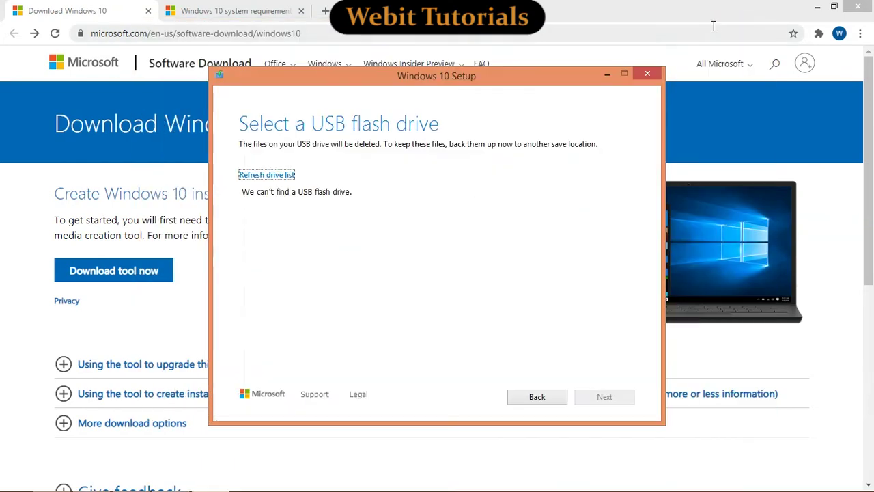
pyautogui.click(276, 179)
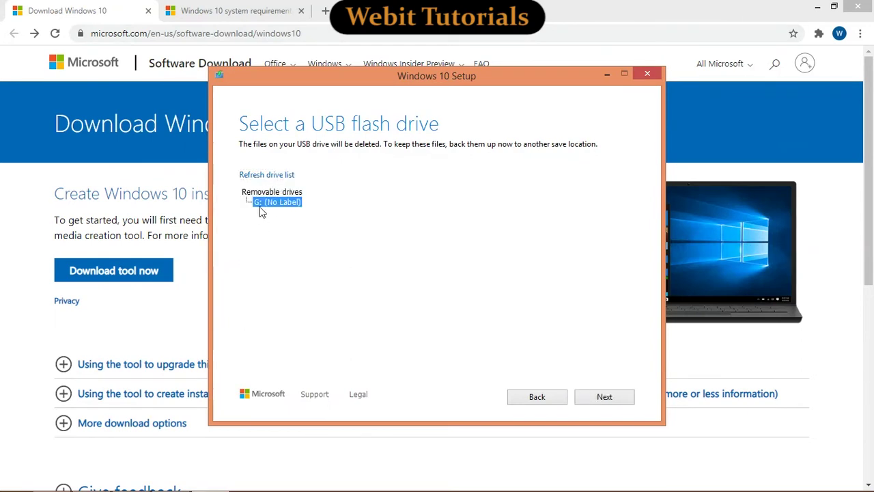
pyautogui.click(609, 402)
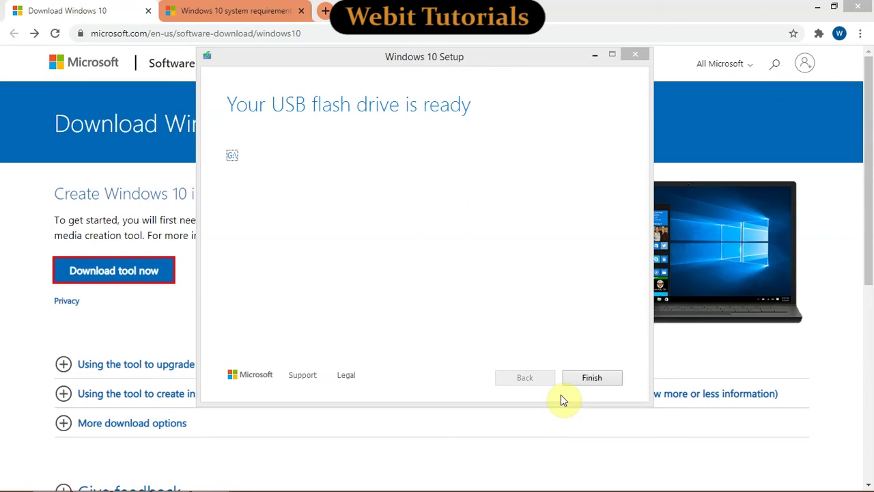
pyautogui.click(593, 381)
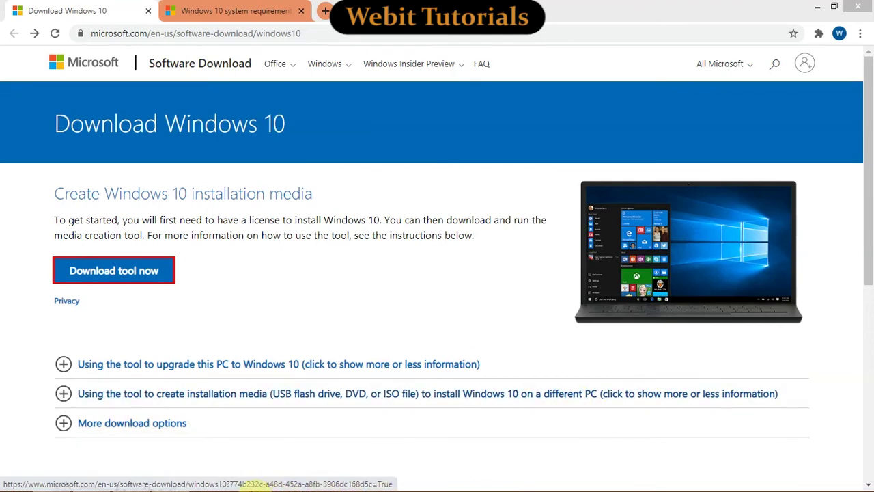
# Open the ESD-USB (G:) drive in File Explorer and run its setup application.
pyautogui.click(181, 484)
pyautogui.click(503, 325)
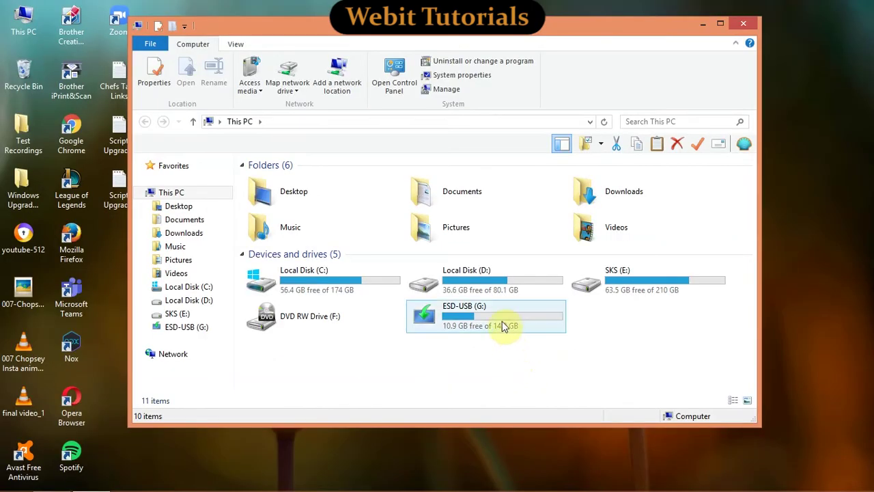
pyautogui.doubleClick(502, 325)
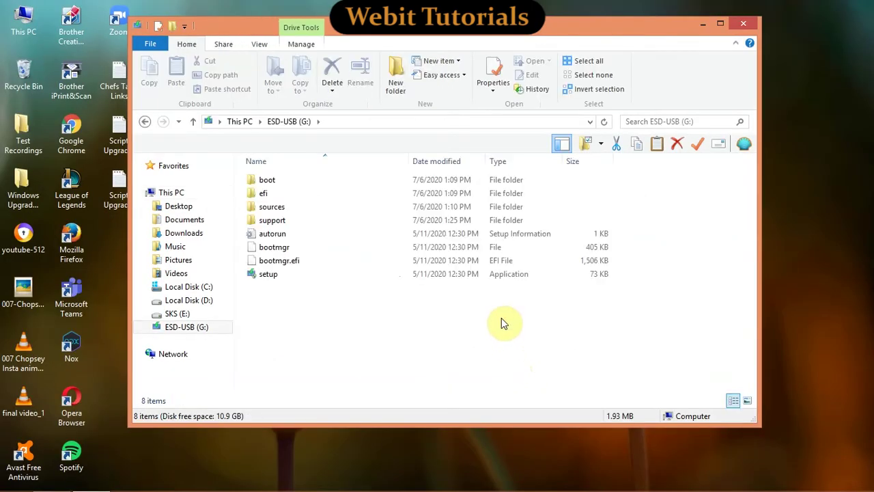
pyautogui.doubleClick(287, 282)
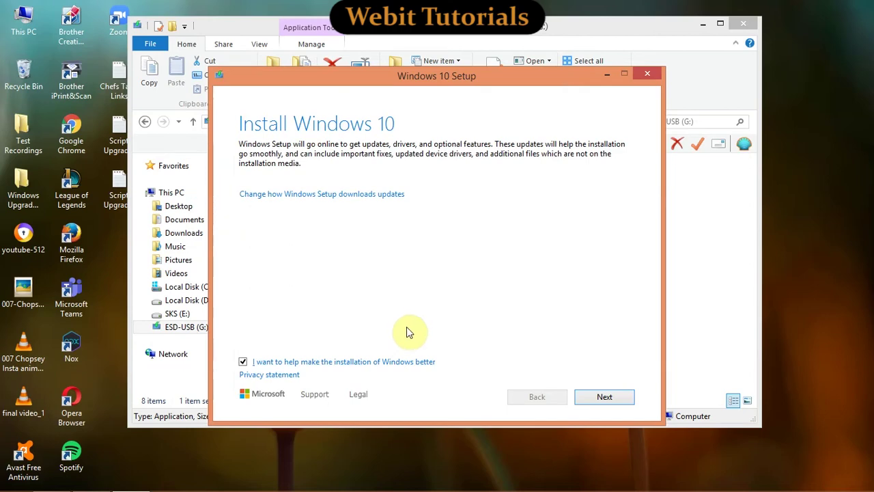
# Set the update download option to "Not right now" and accept the license terms.
pyautogui.click(318, 194)
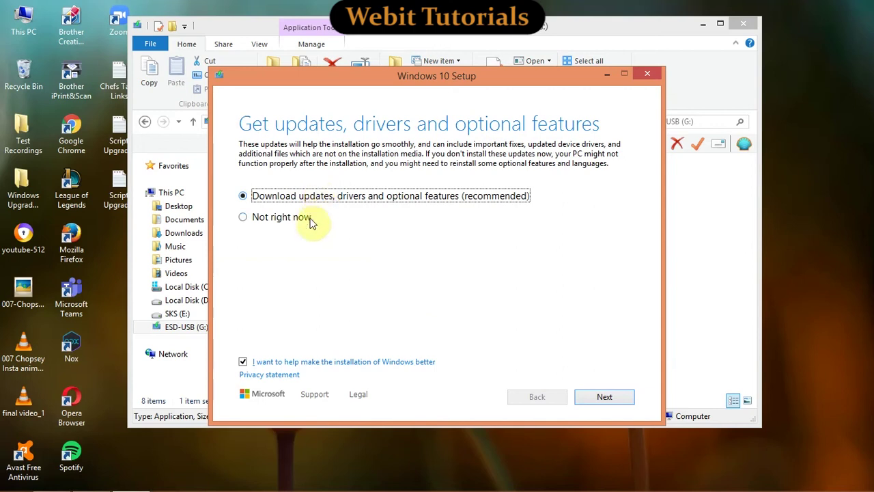
pyautogui.click(304, 219)
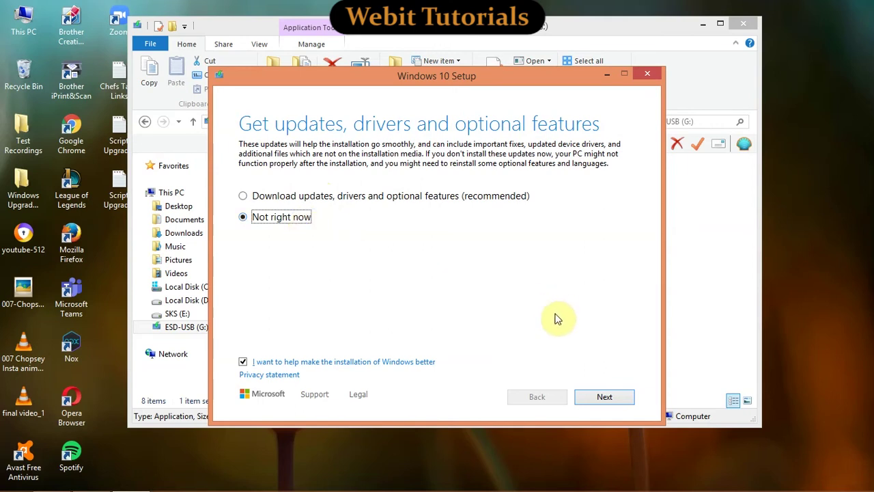
pyautogui.click(605, 398)
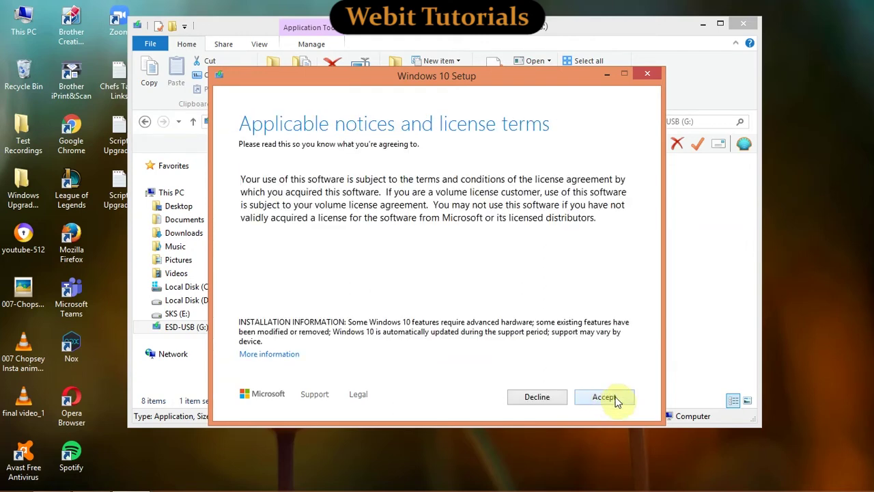
pyautogui.click(616, 400)
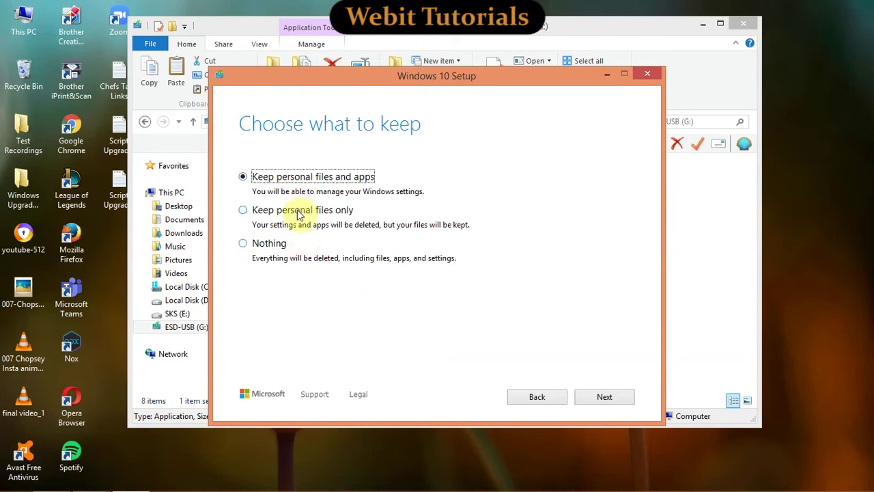
# Choose "Keep personal files and apps", start installing Windows 10 Pro, and confirm continuing the upgrade.
pyautogui.click(299, 213)
pyautogui.click(281, 246)
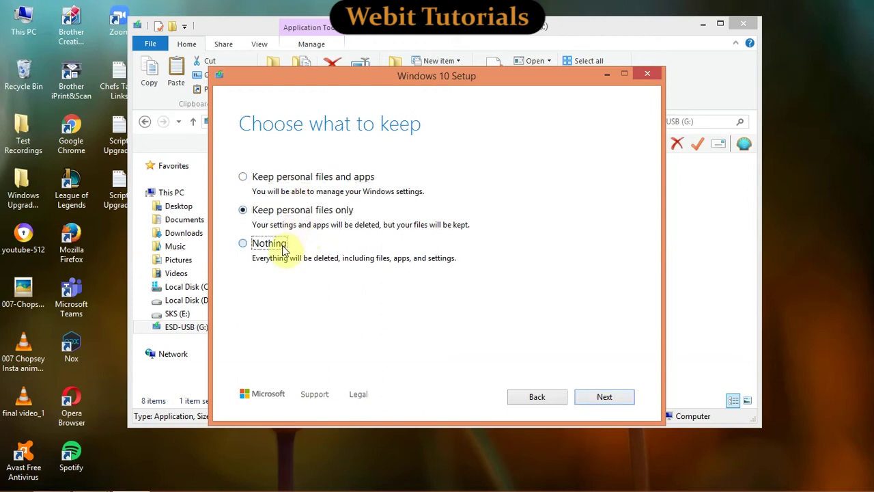
pyautogui.click(305, 176)
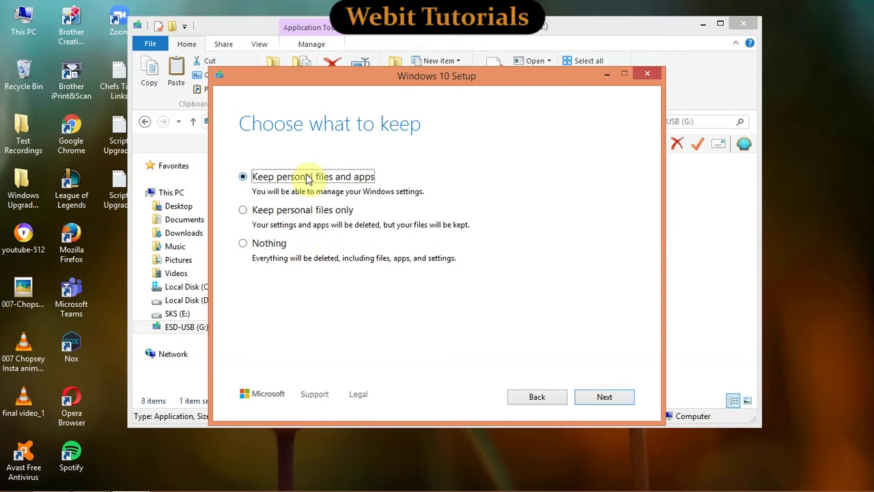
pyautogui.click(606, 398)
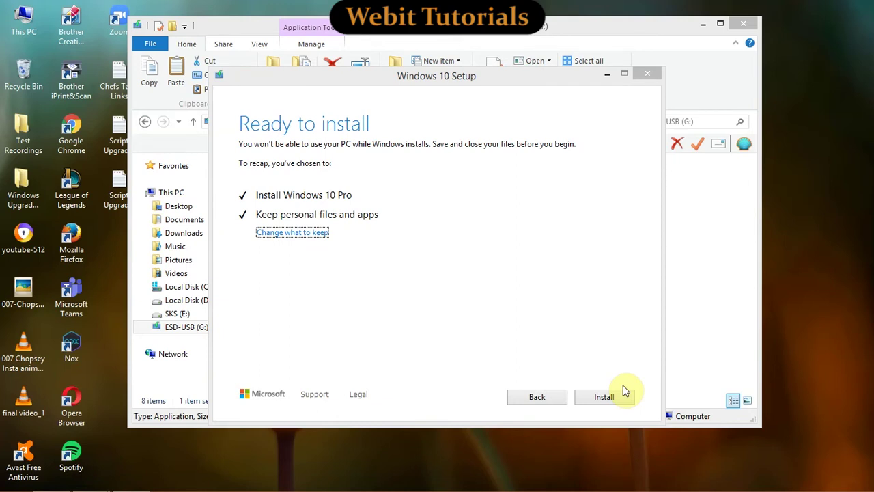
pyautogui.click(621, 393)
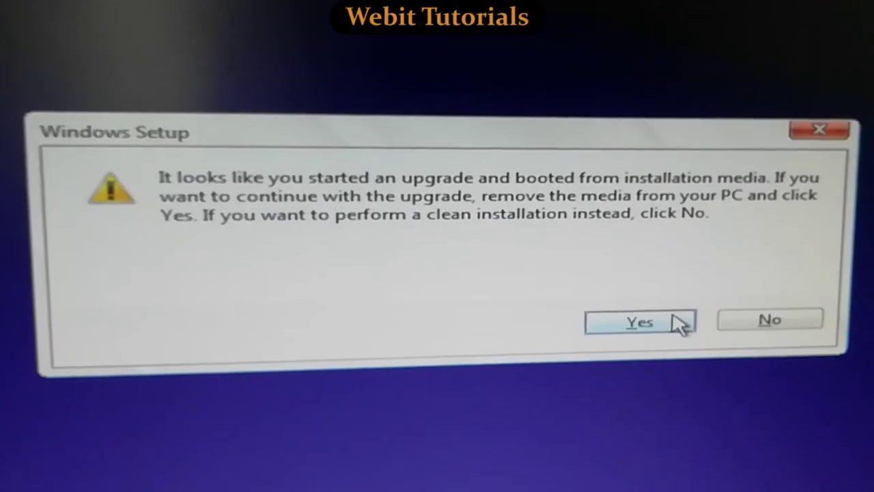
pyautogui.click(679, 323)
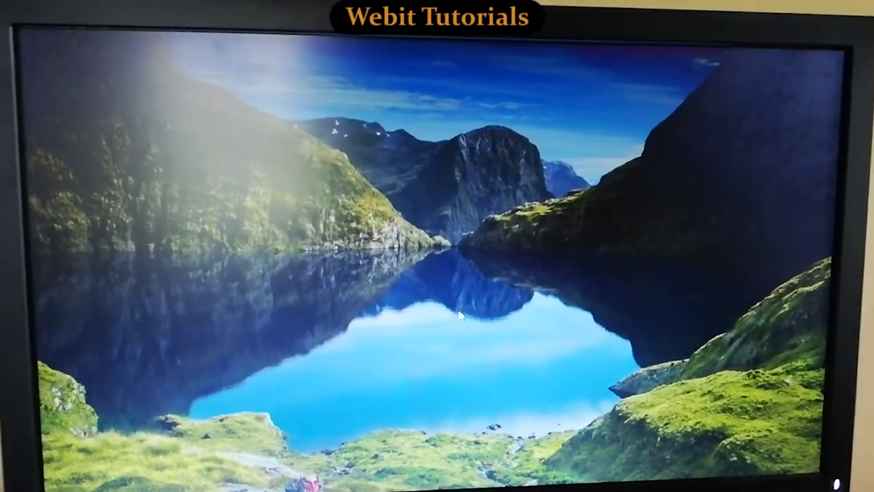
# Sign in with the account password and accept the default privacy settings for the device.
pyautogui.click(436, 311)
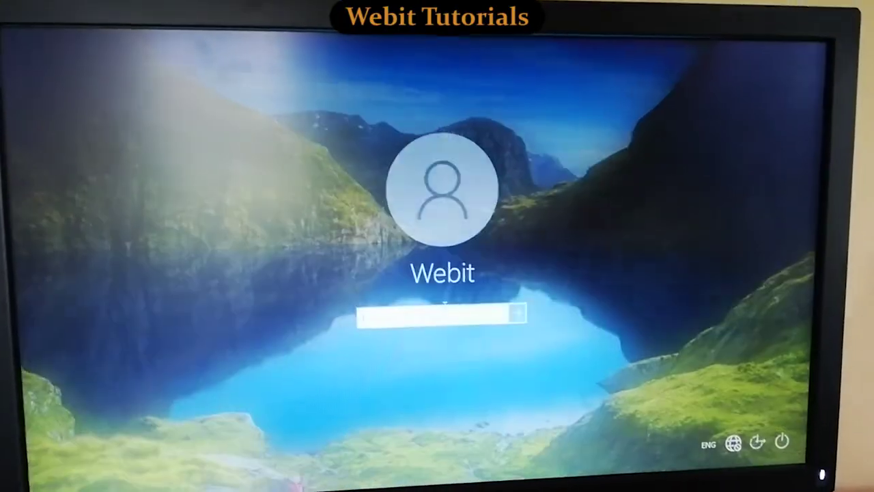
pyautogui.write('•••••')
pyautogui.press('Return')
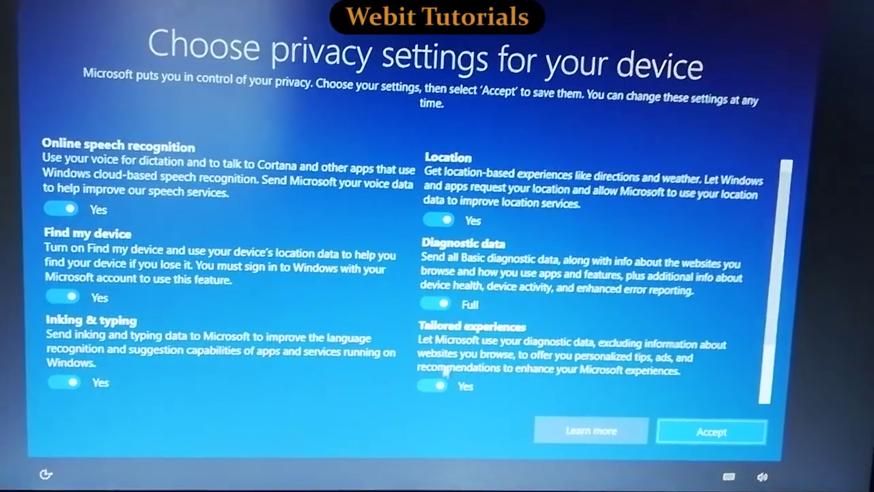
pyautogui.click(697, 440)
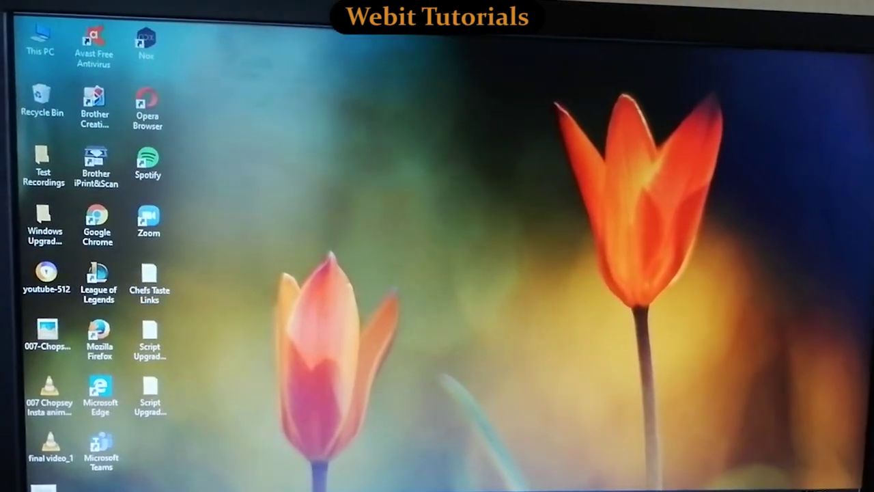
# Launch FlashBack Express Recorder, and open Adobe Photoshop CC 2015 to check that it still runs before closing it.
pyautogui.press('super')
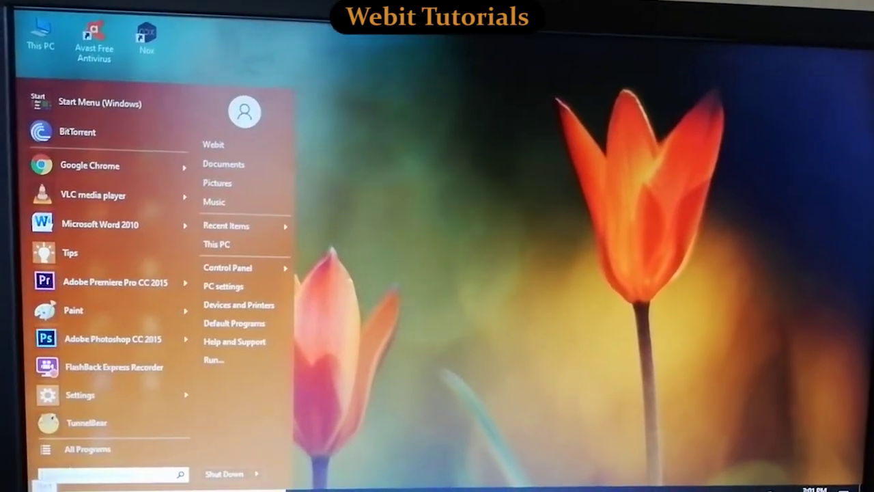
pyautogui.click(125, 372)
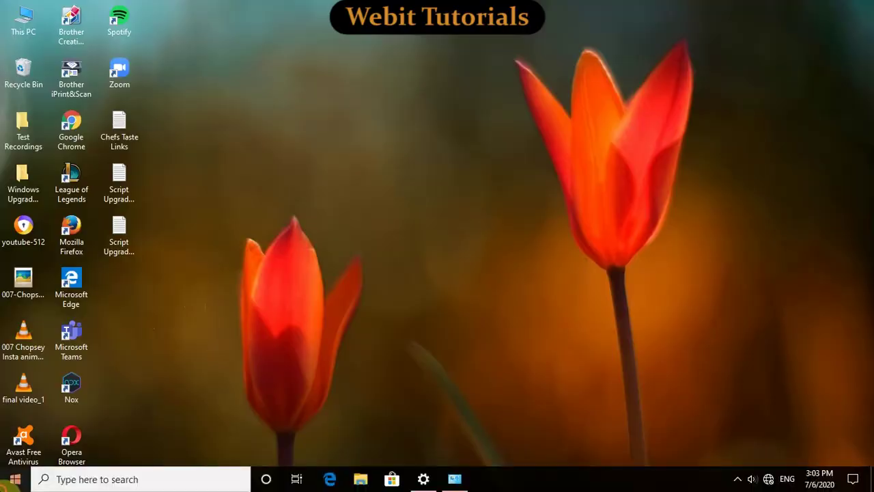
pyautogui.click(15, 478)
pyautogui.click(50, 423)
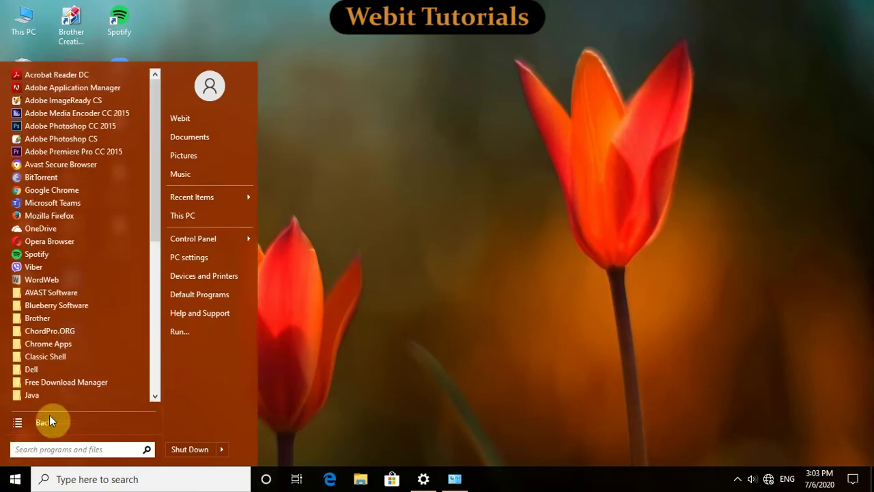
pyautogui.click(83, 125)
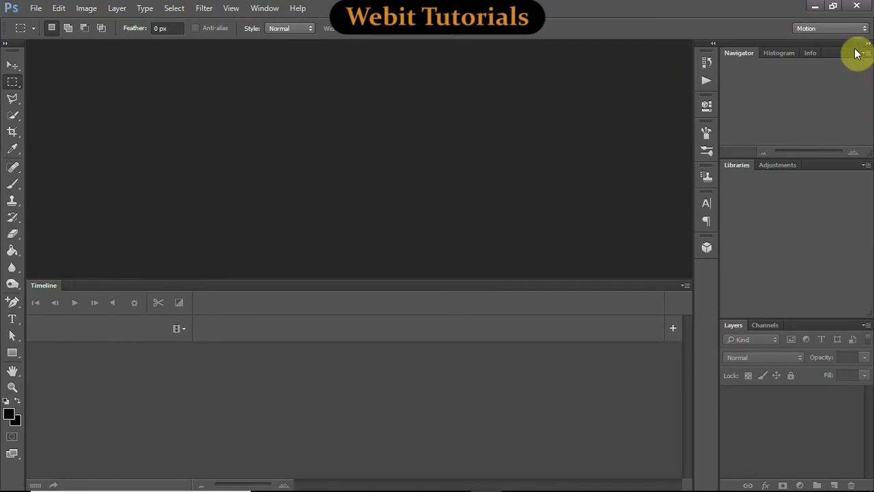
pyautogui.click(859, 6)
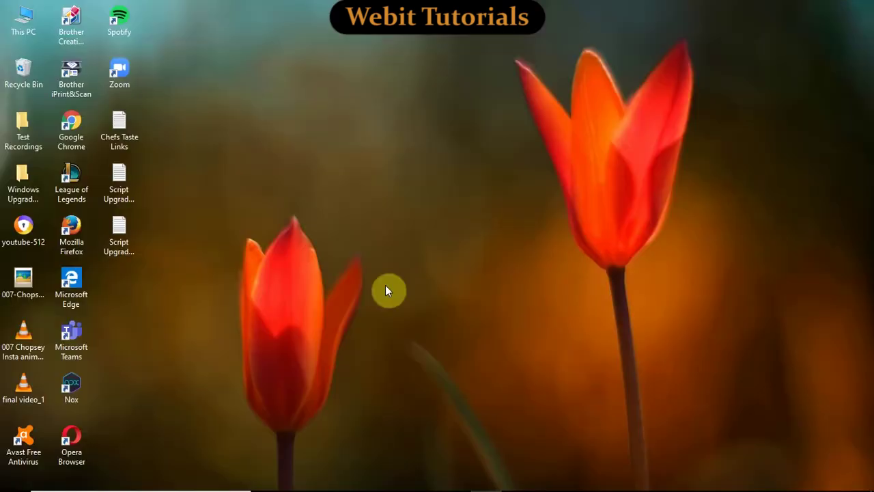
# Open Adobe Premiere Pro CC 2015 and test playback of the "final video" sequence, stopping it after a few seconds.
pyautogui.click(15, 478)
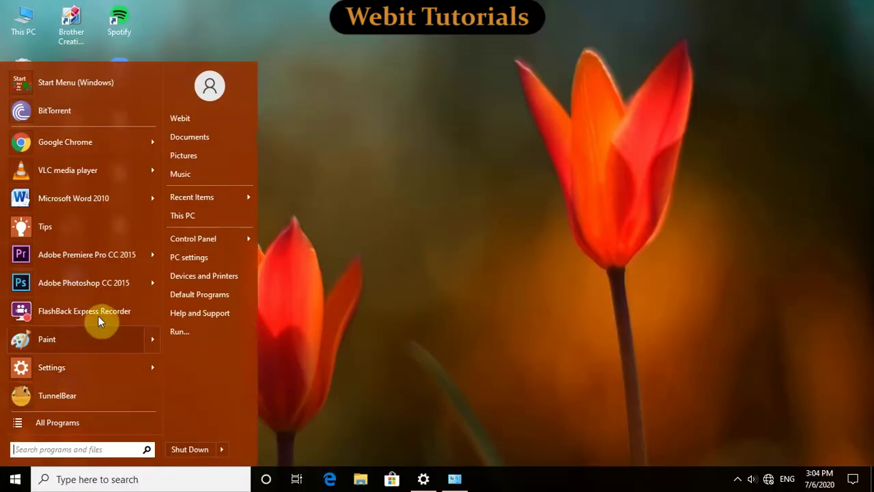
pyautogui.click(106, 254)
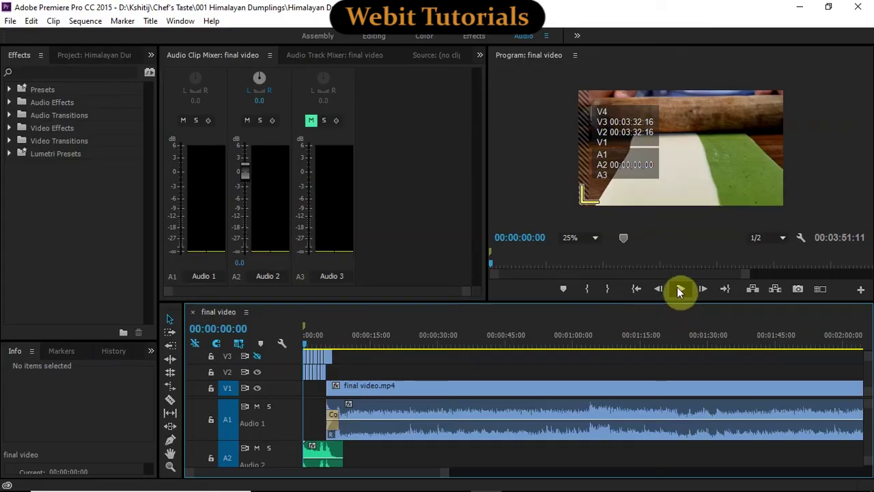
pyautogui.click(679, 290)
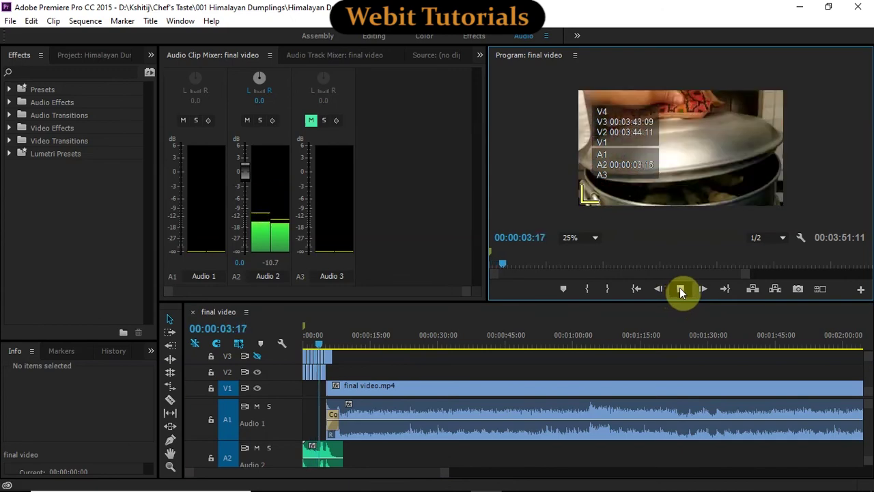
pyautogui.click(680, 291)
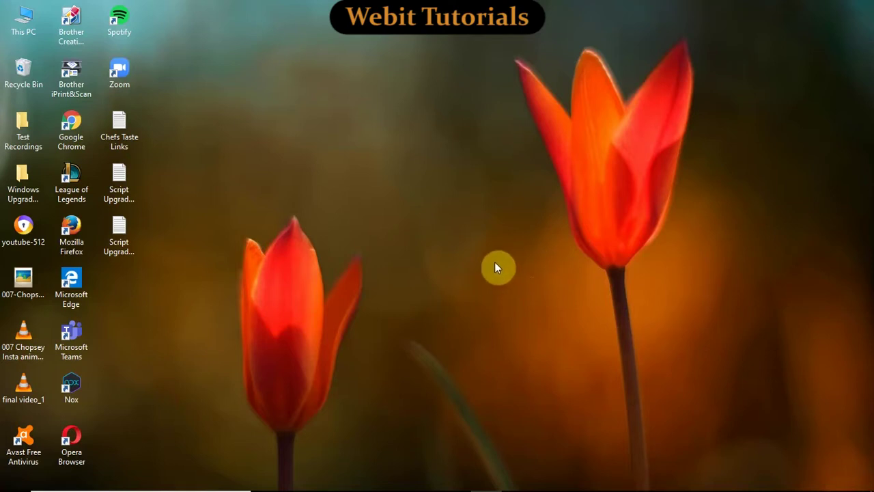
# Launch League of Legends from the desktop to check that it still runs.
pyautogui.doubleClick(73, 190)
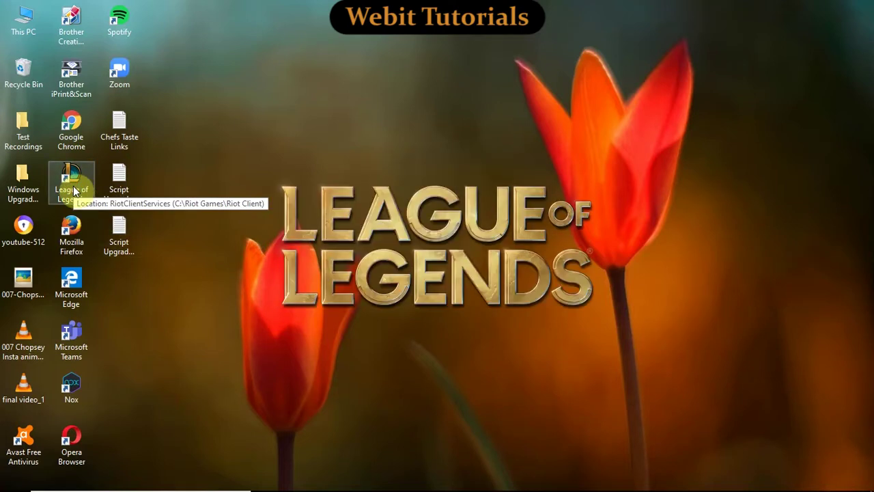